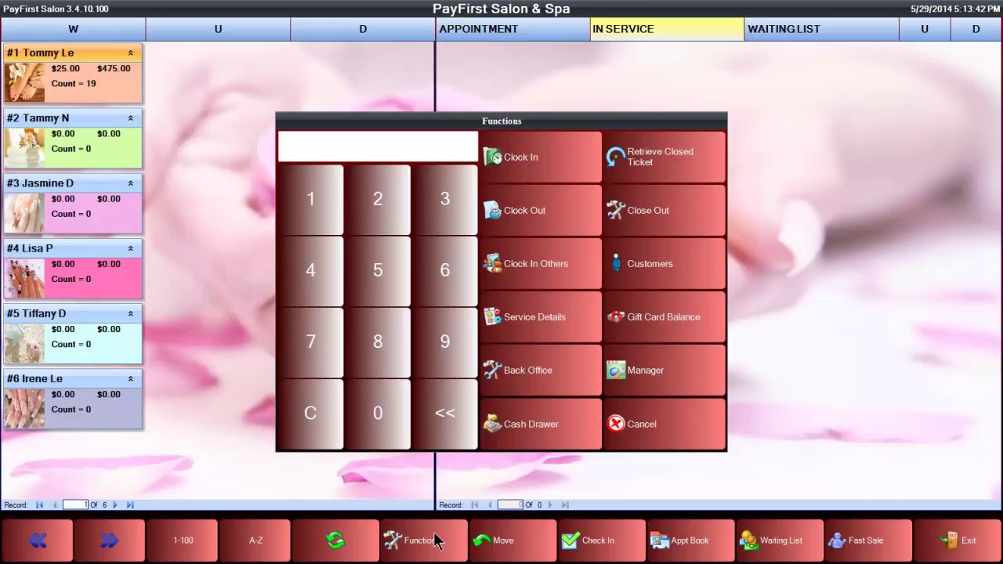
Enter the access passcode and go to Back Office setup.
left_click(323, 192)
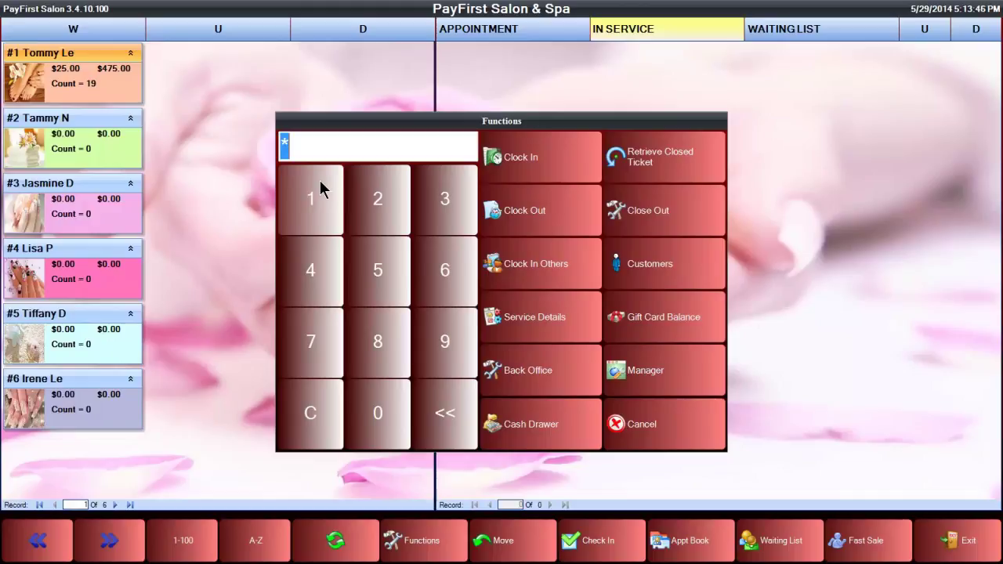
left_click(538, 372)
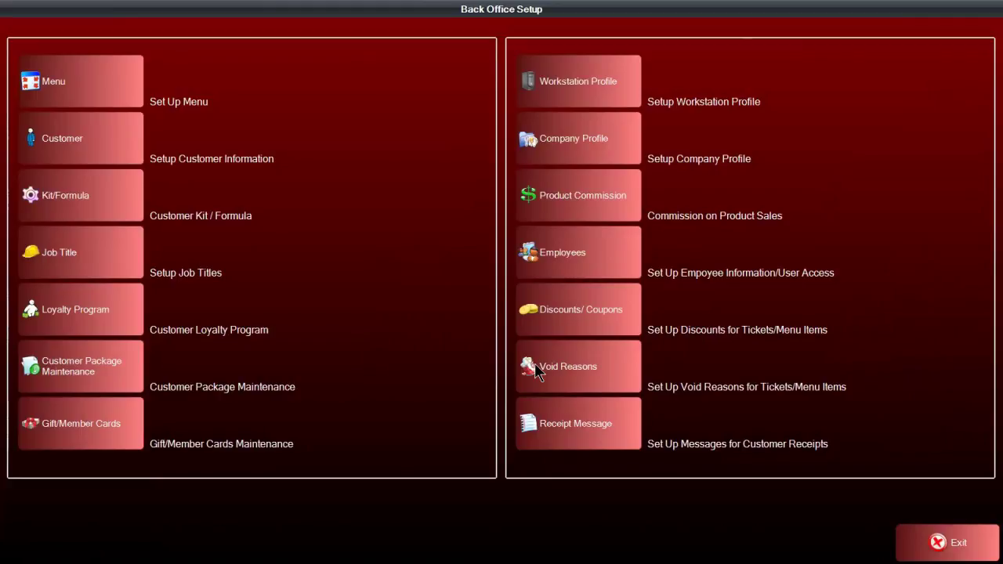
Go to Employees in Back Office Setup and start a new employee record.
left_click(562, 259)
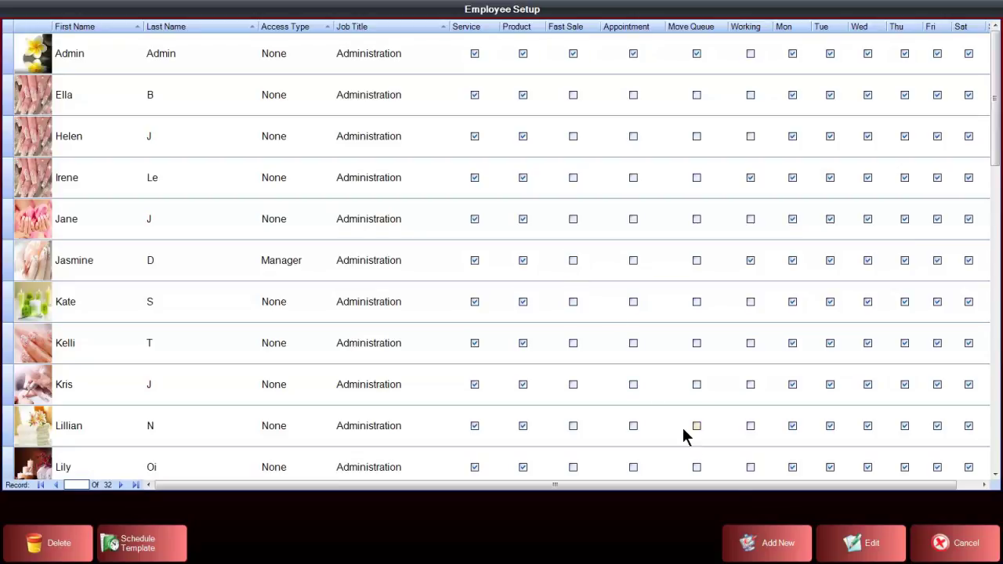
left_click(776, 547)
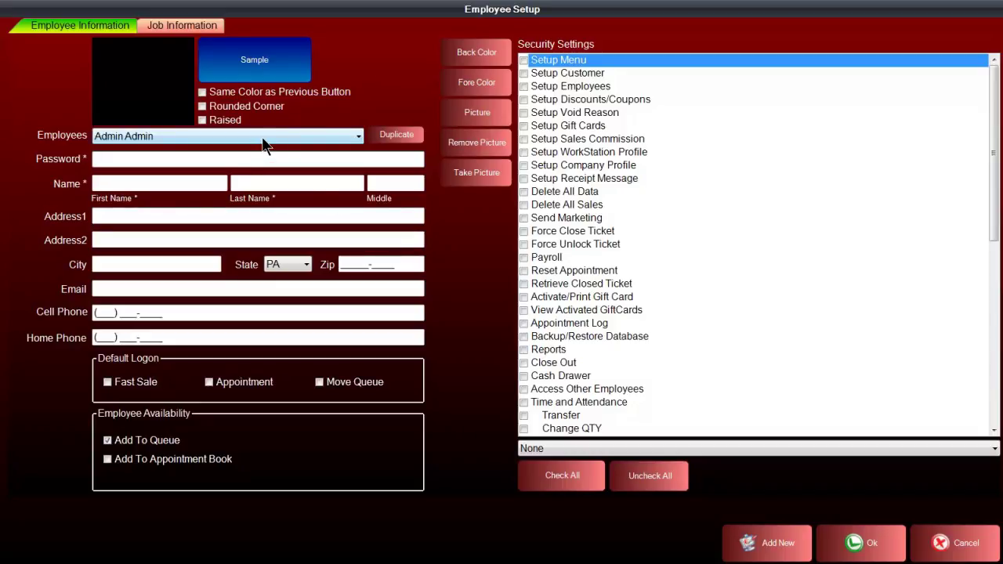
Pick an existing employee from the Employees dropdown to copy their Setup Employees permission.
left_click(359, 139)
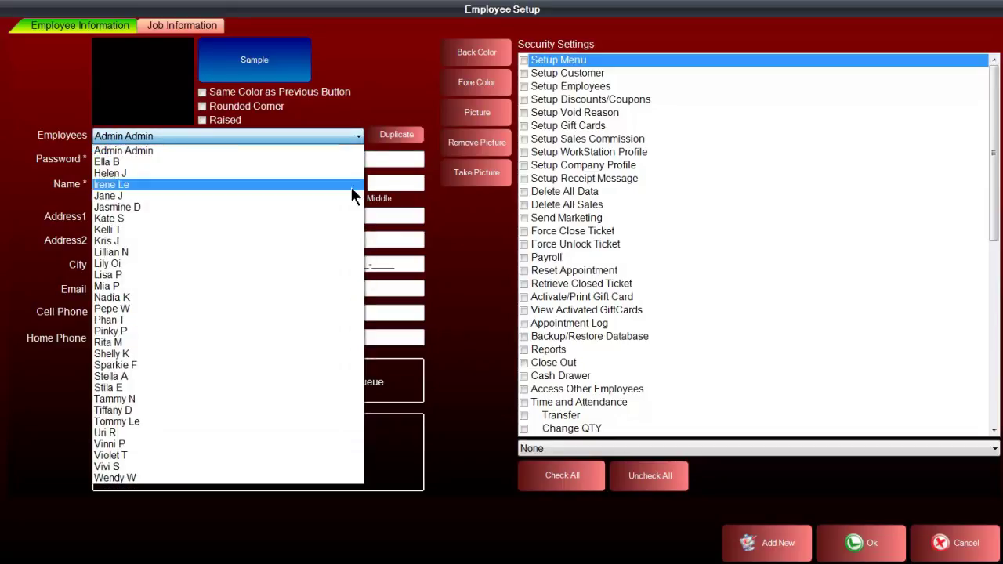
left_click(350, 274)
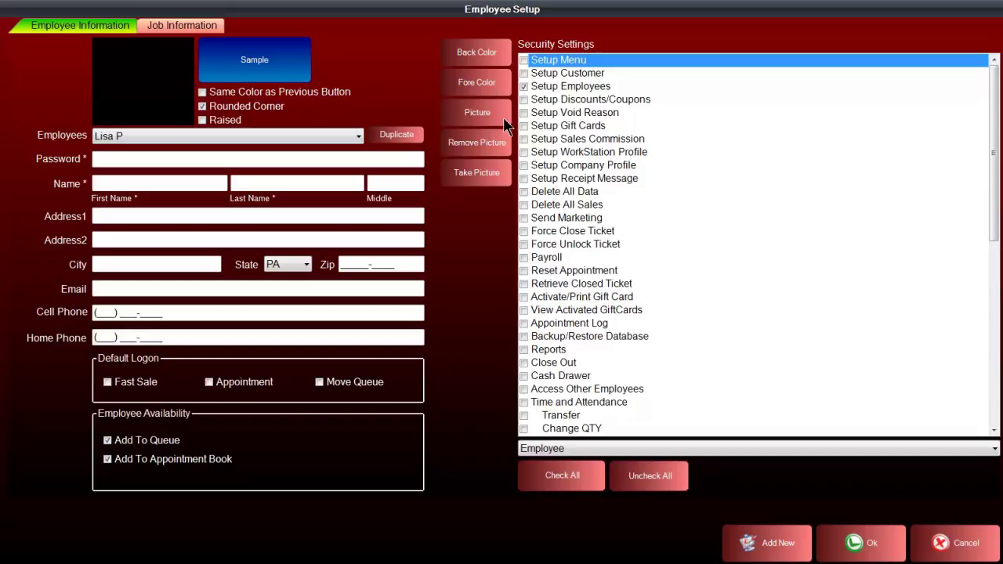
Enter the new employee's password, first name and last name.
left_click(188, 162)
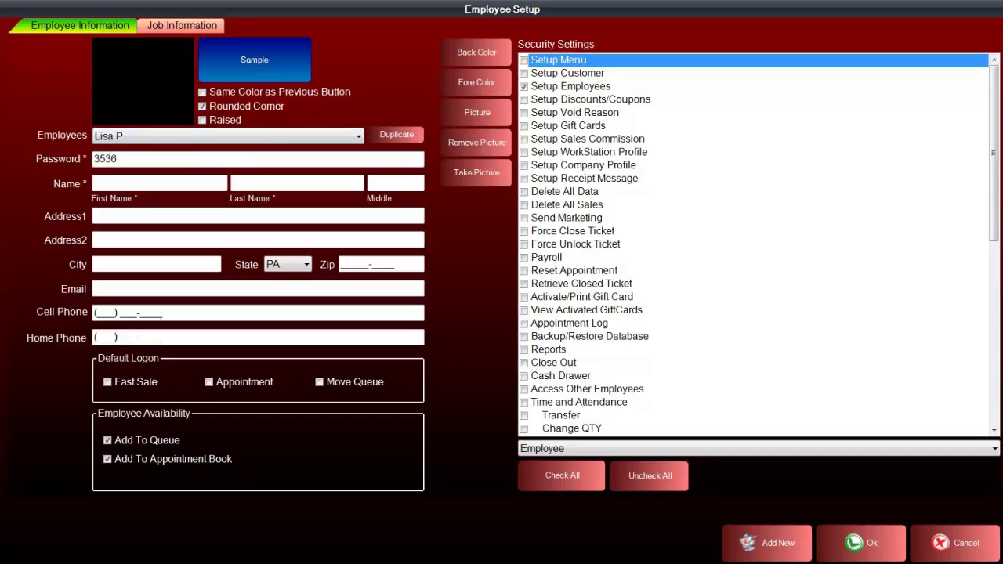
key("Tab")
key("Tab")
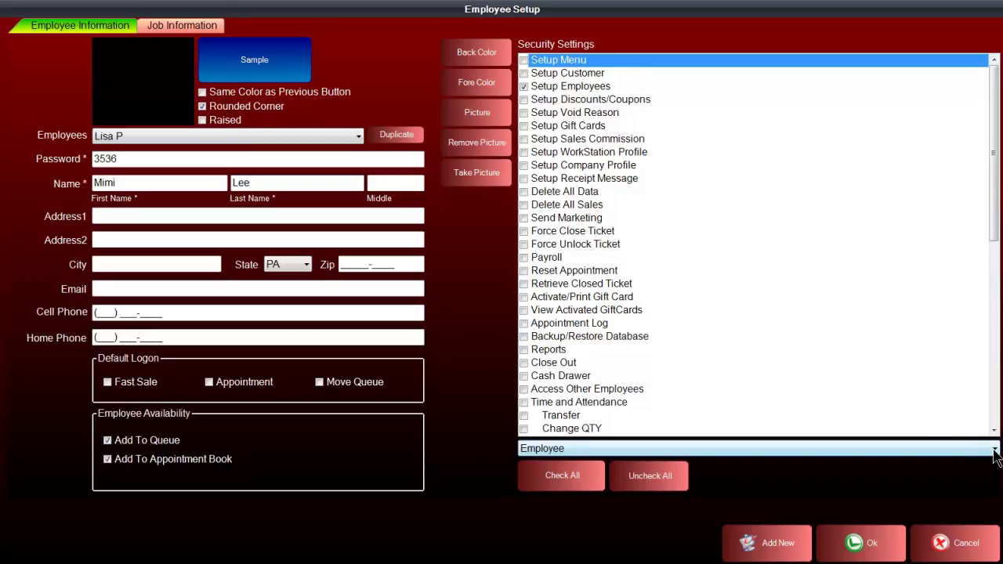
left_click(995, 451)
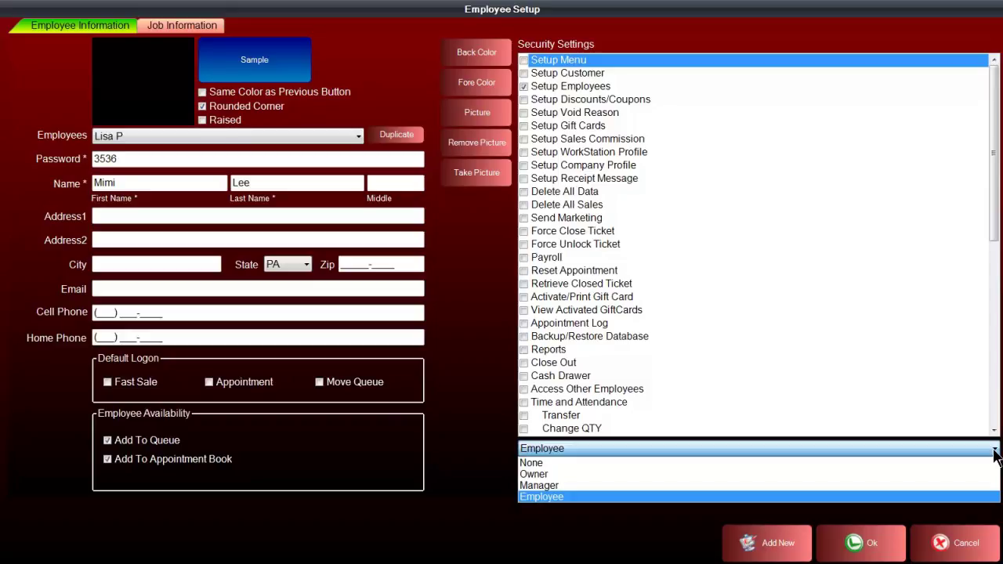
left_click(963, 452)
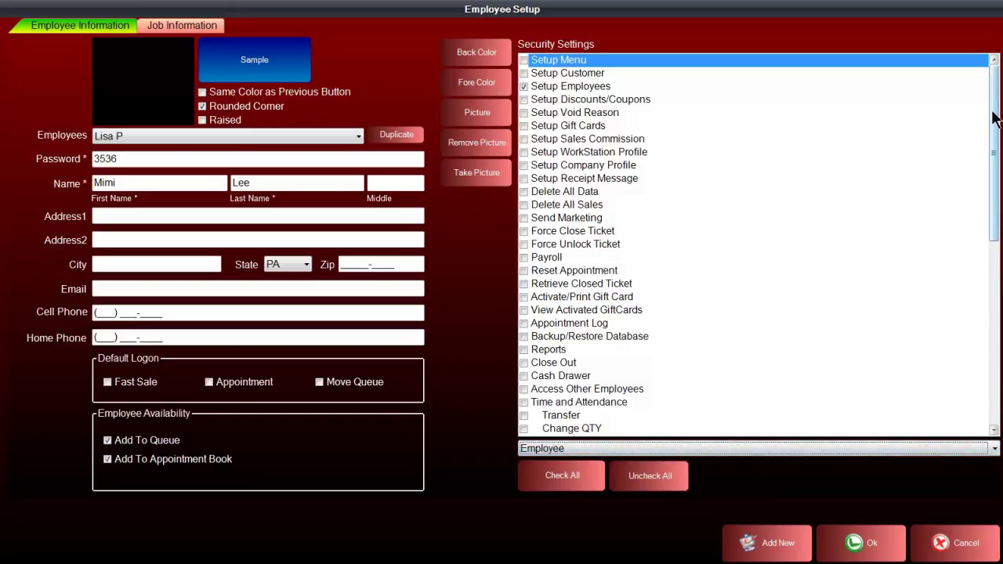
left_click_drag(995, 118, 995, 251)
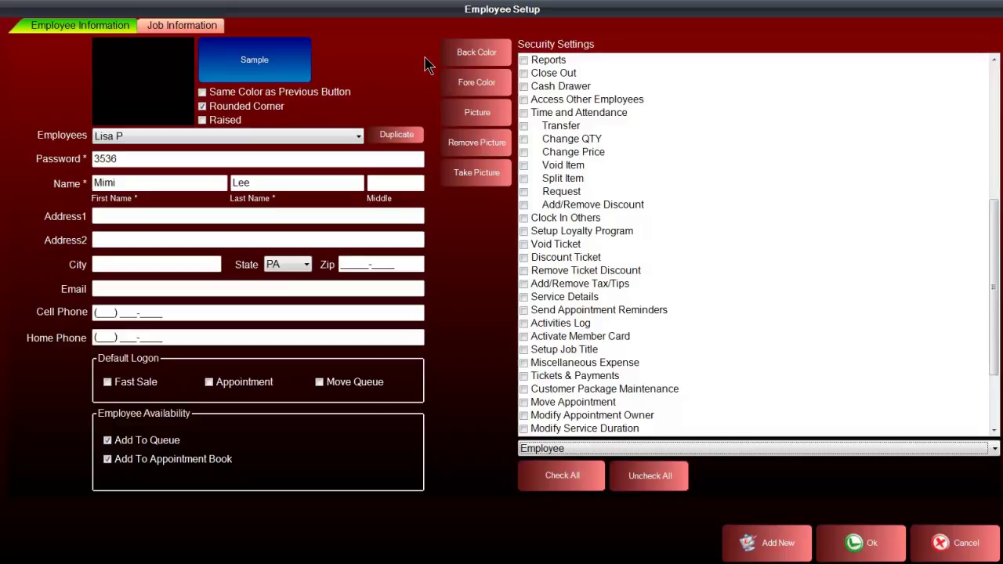
left_click(468, 52)
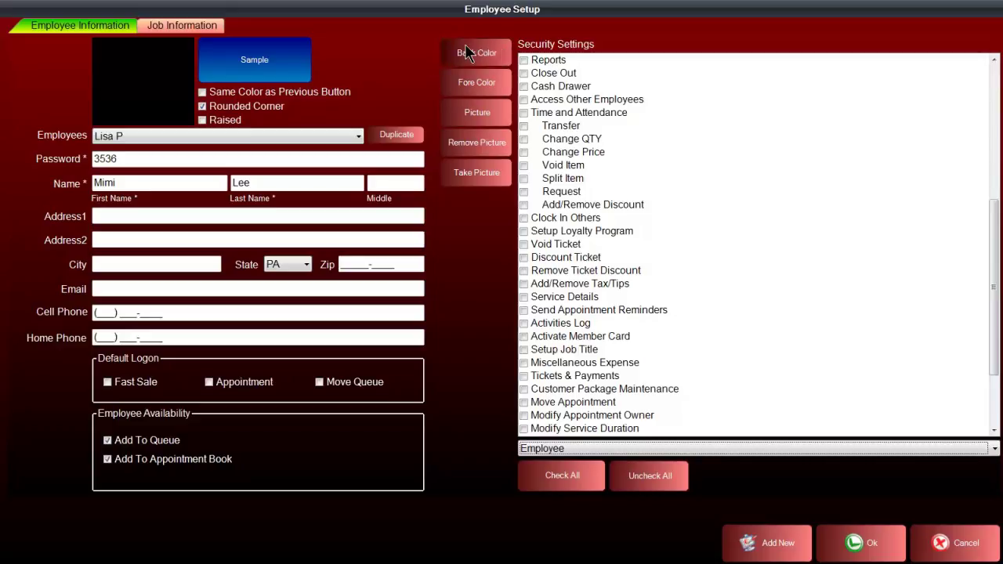
Set the employee button's back color to pink and keep the fore color black.
left_click(540, 142)
left_click(455, 297)
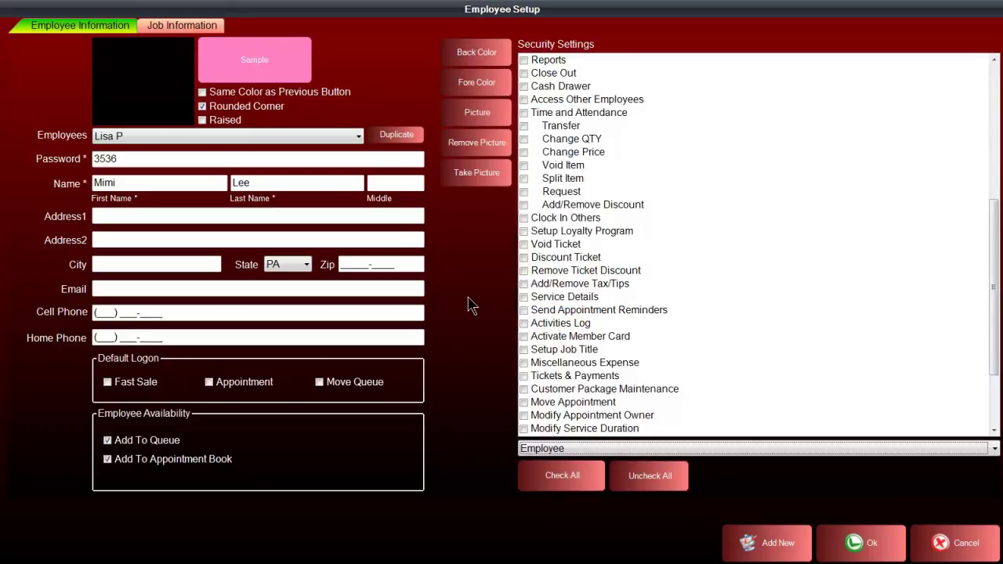
left_click(466, 82)
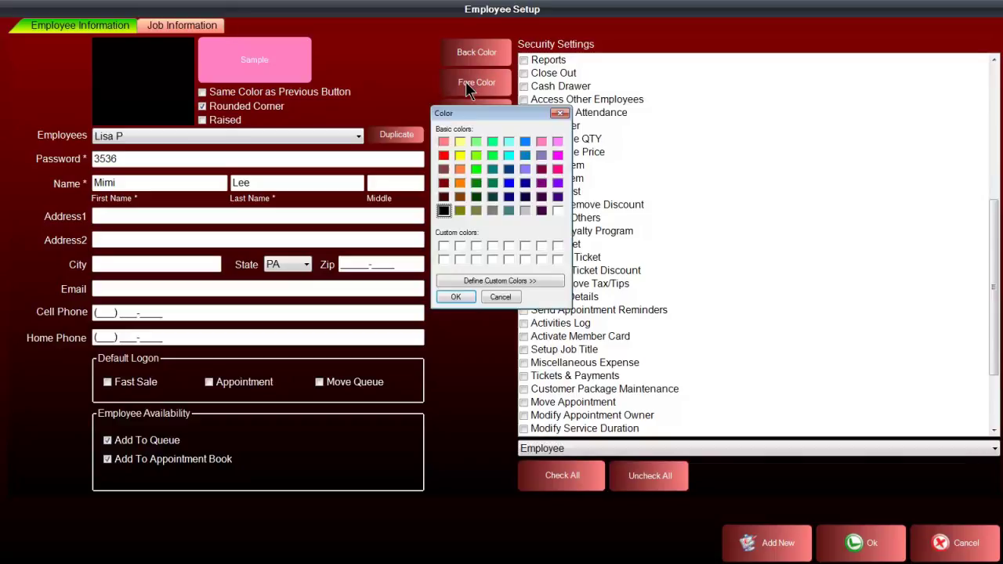
left_click(456, 297)
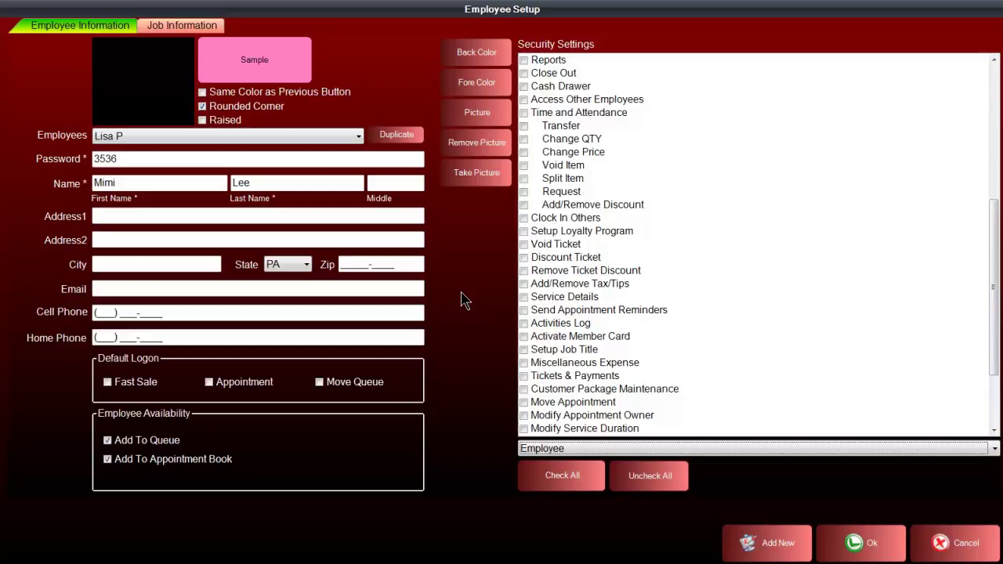
Set the employee picture to Orchid & Hot stones (5).jpg.
left_click(455, 115)
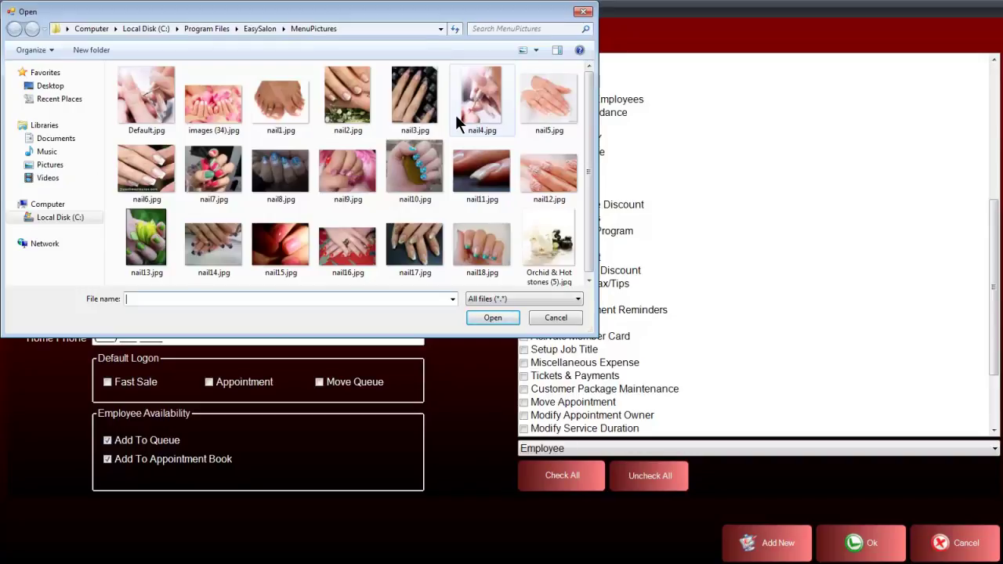
left_click(534, 242)
left_click(498, 314)
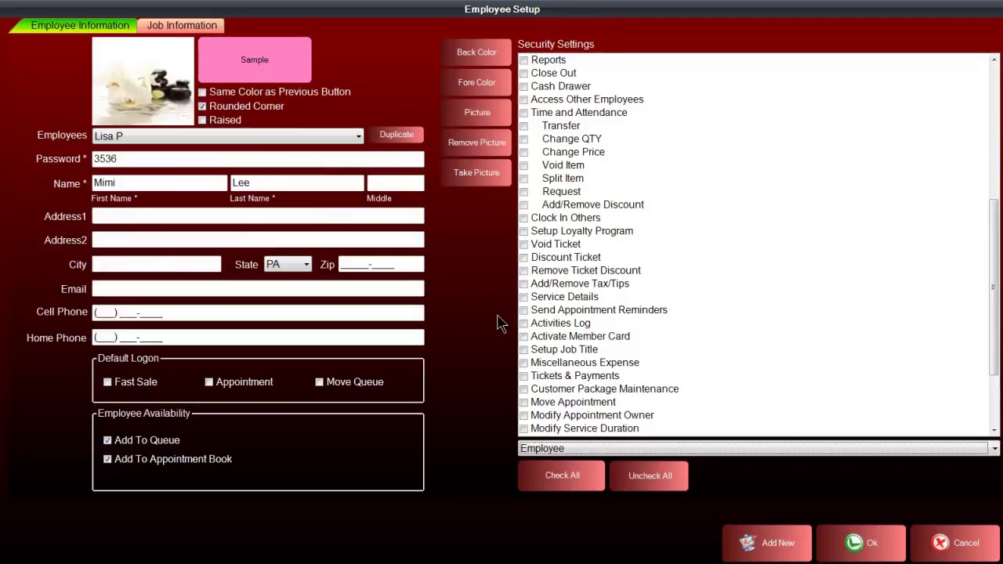
On Job Information, enable Sell Products and Perform Service, and check all services.
left_click(176, 27)
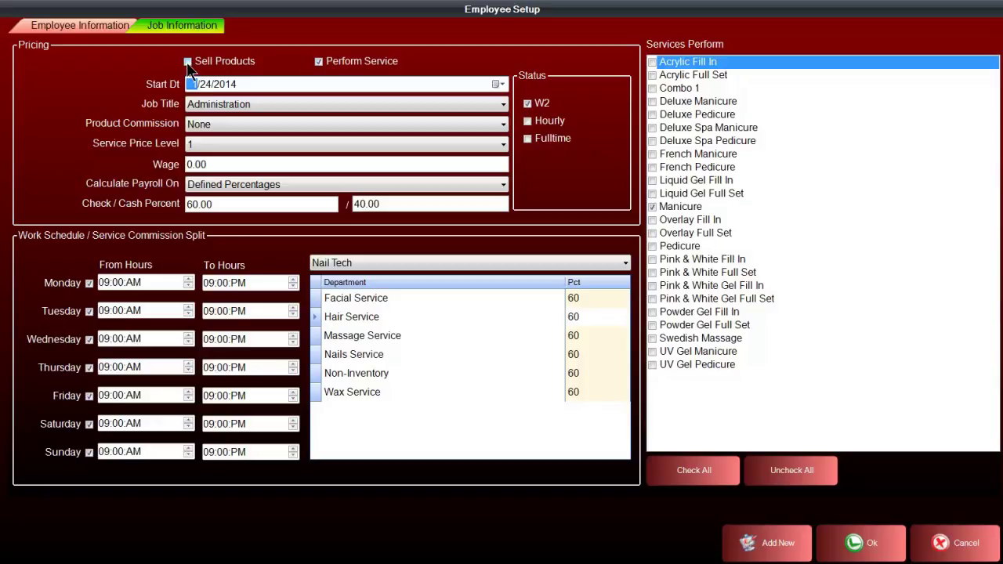
left_click(187, 62)
left_click(319, 61)
left_click(319, 62)
left_click(686, 476)
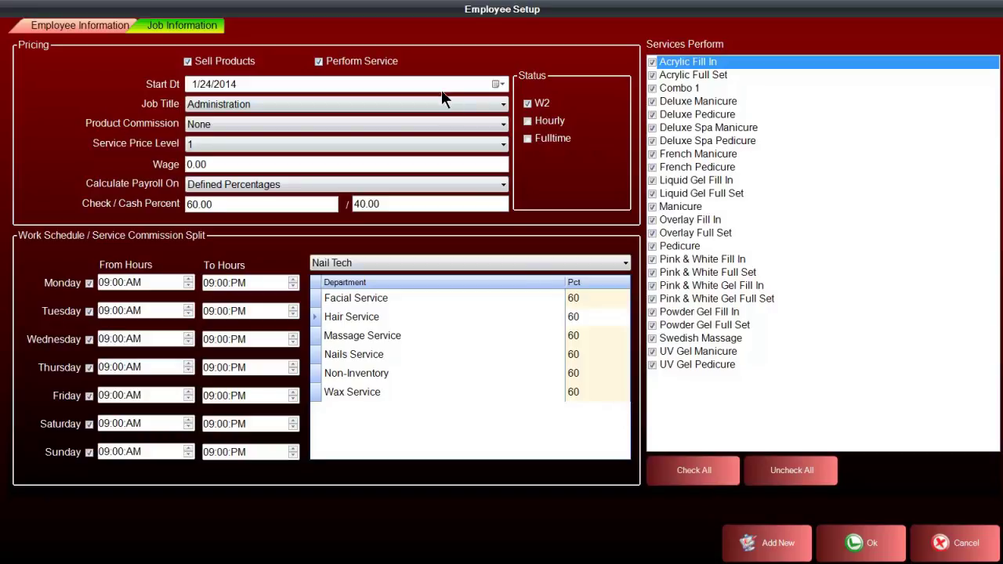
Set job title Nail Technician and 10% Commission, keeping start date 1/24/2014 and price level 1.
left_click(498, 84)
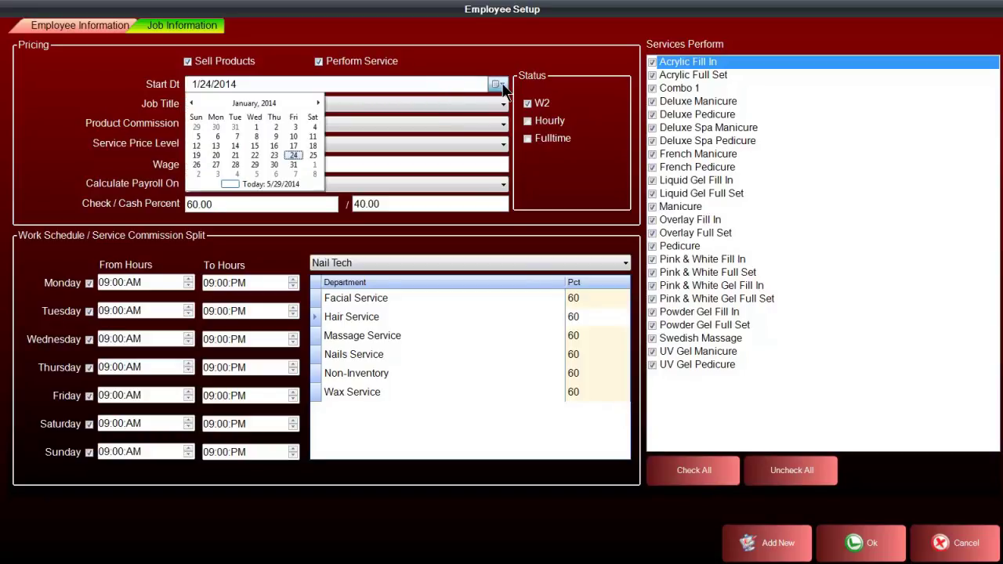
left_click(298, 154)
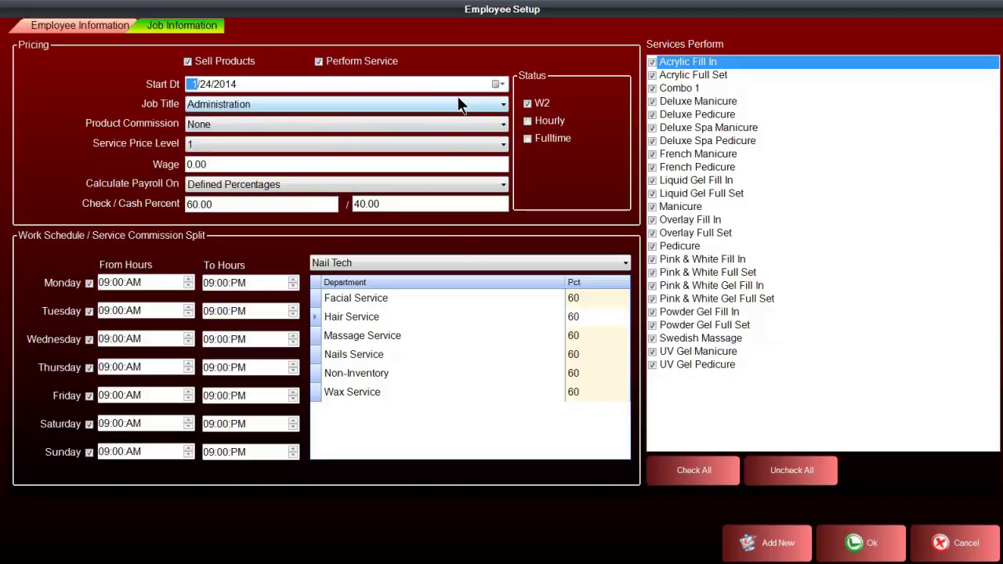
left_click(503, 104)
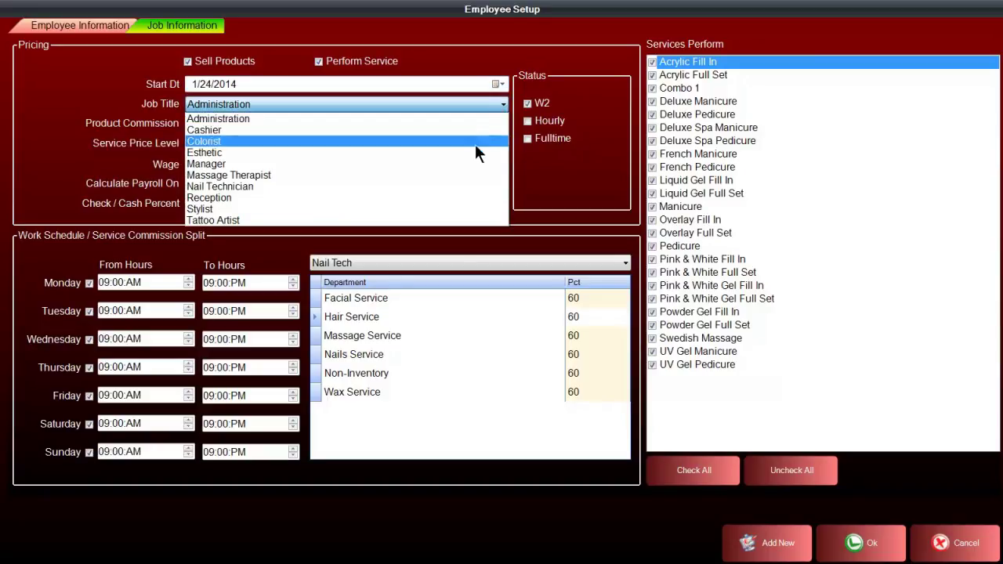
left_click(477, 186)
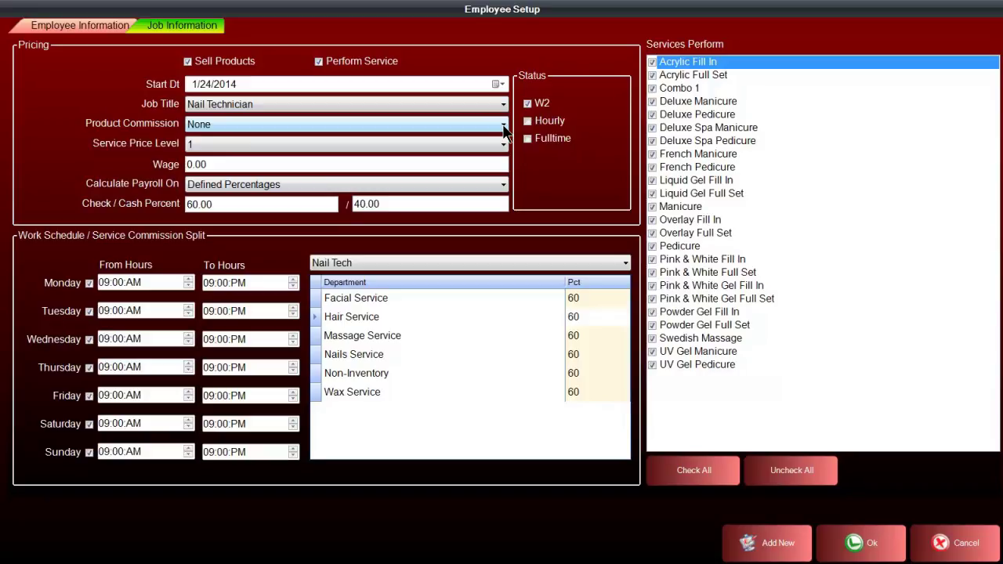
left_click(503, 126)
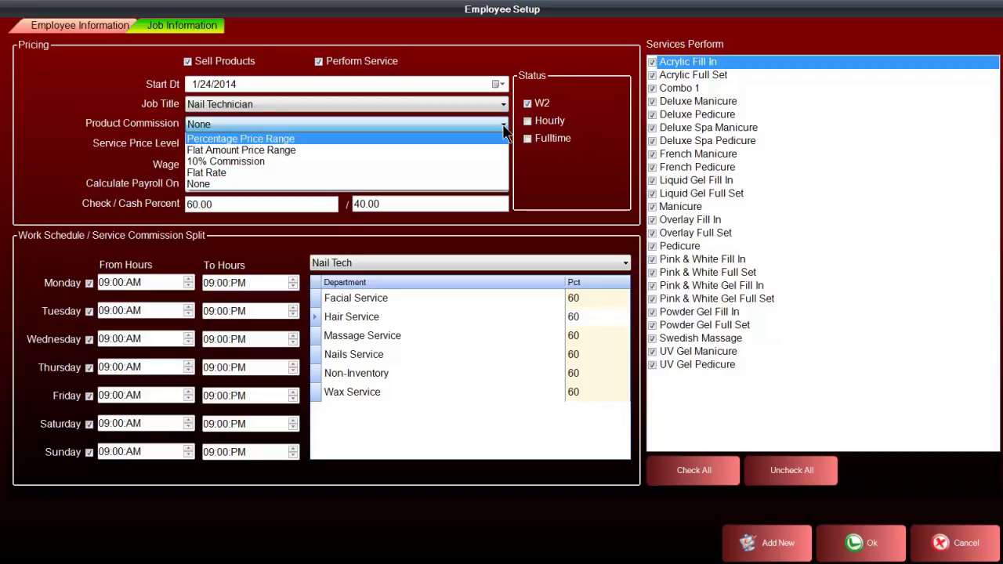
left_click(486, 162)
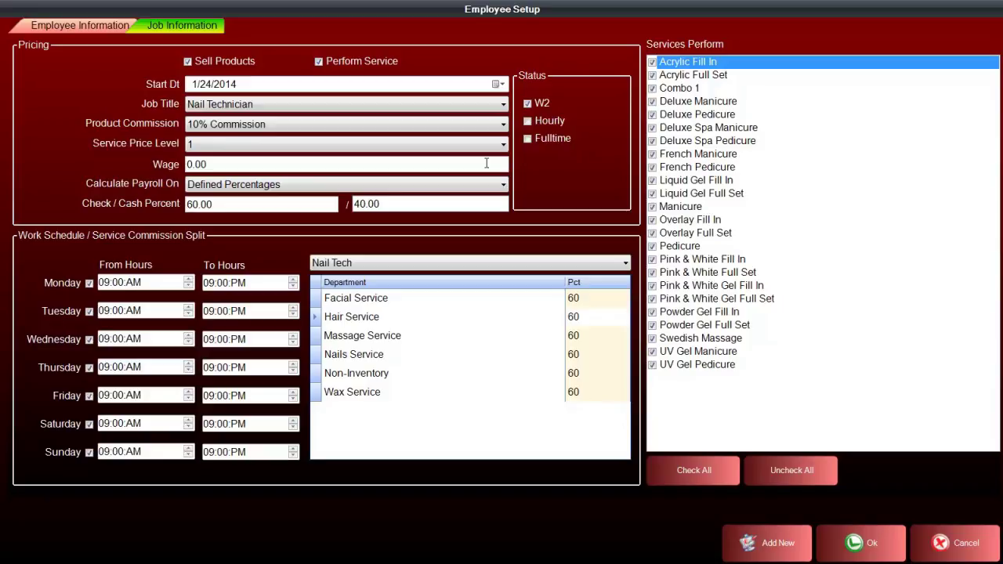
left_click(503, 145)
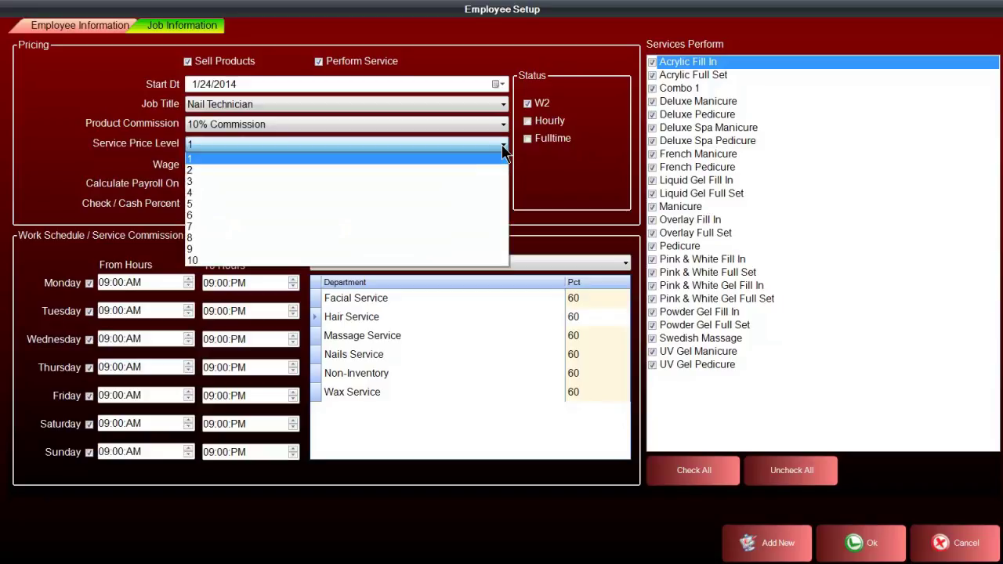
left_click(482, 145)
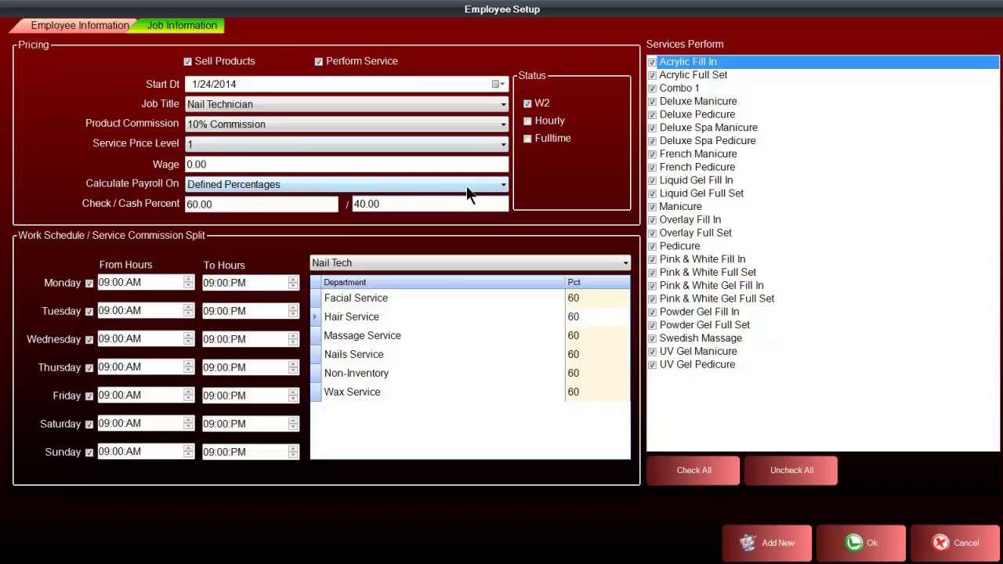
Keep payroll on Defined Percentages, select the Nails Service row, and save the employee.
left_click(499, 188)
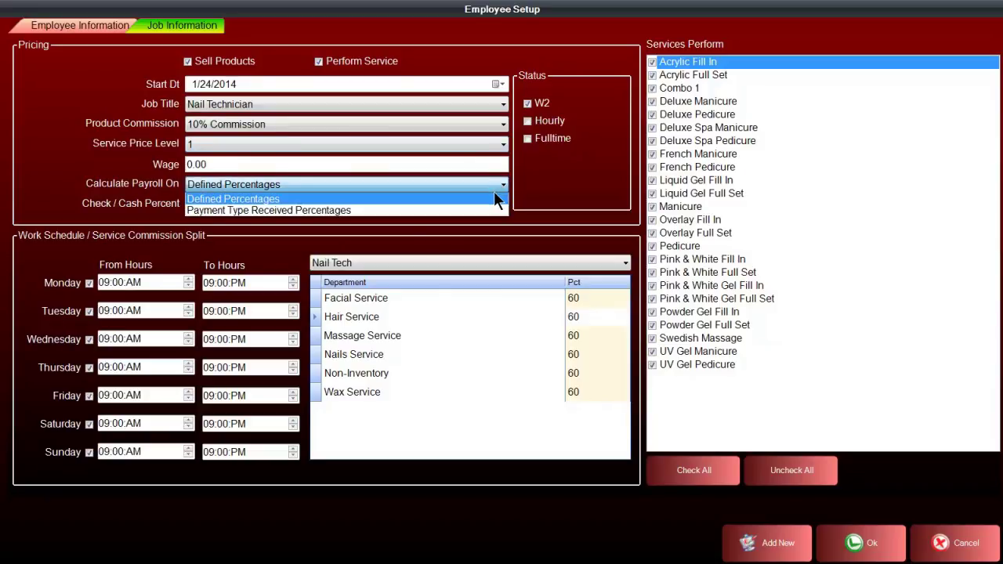
left_click(493, 196)
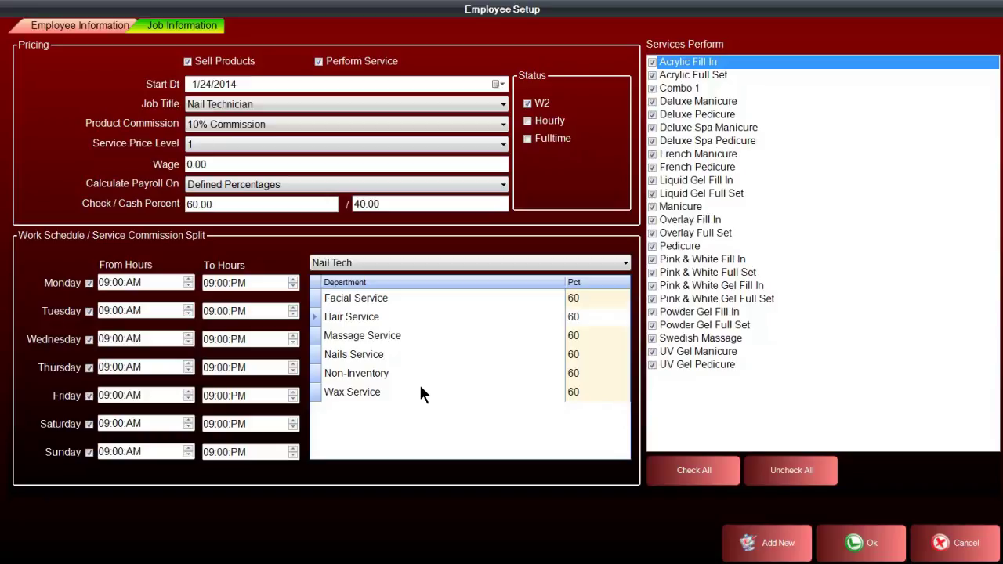
left_click(366, 353)
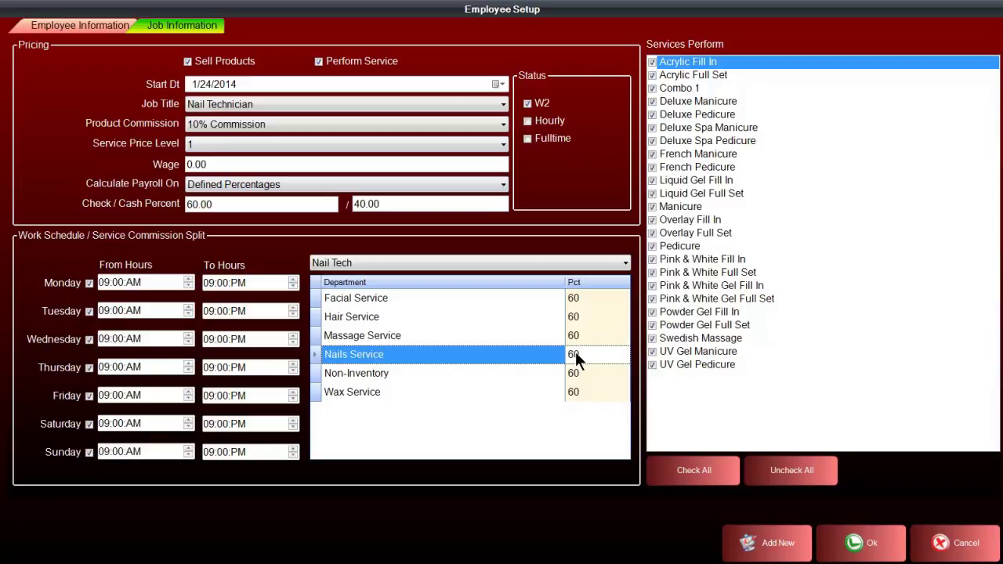
left_click(866, 543)
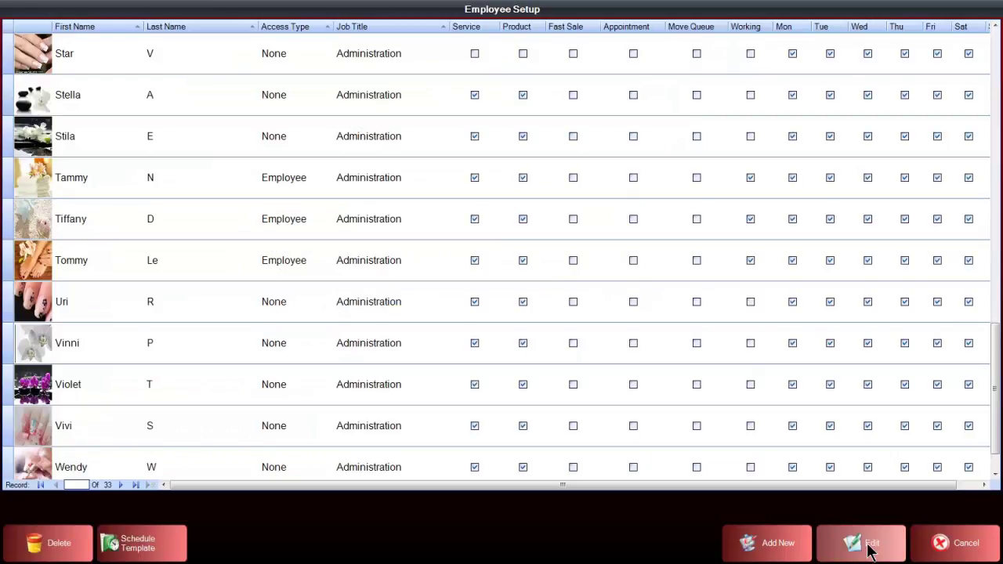